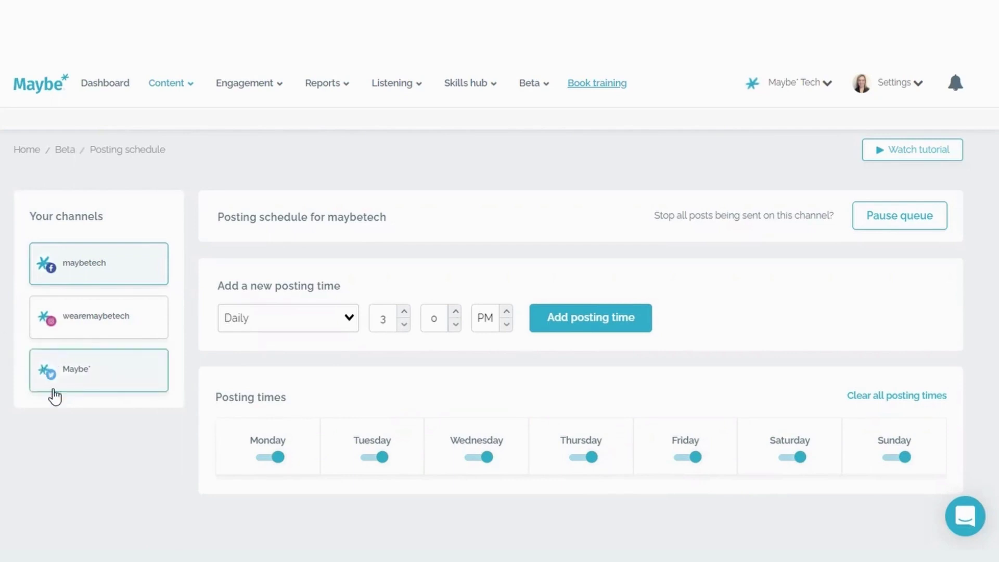
click(170, 86)
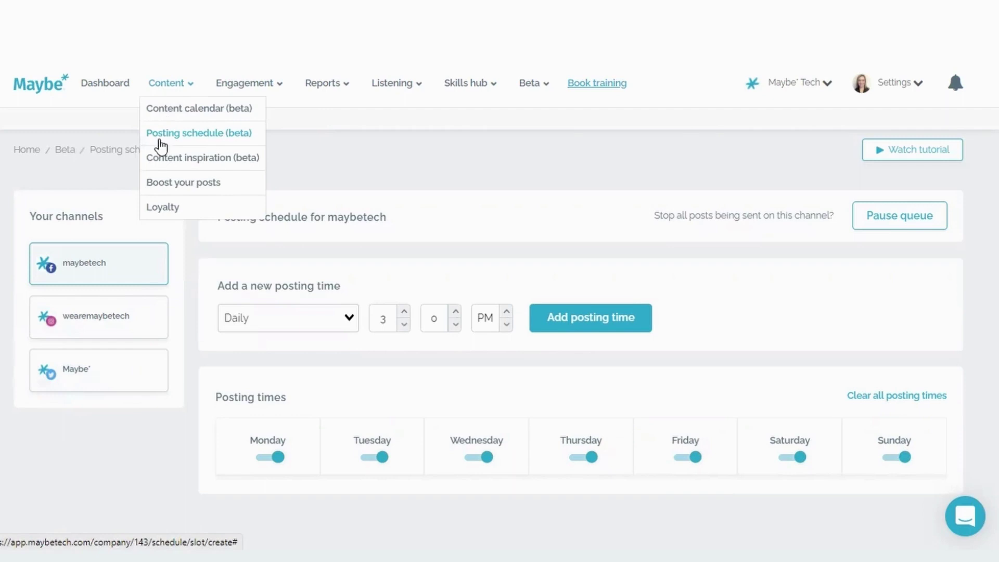
click(105, 435)
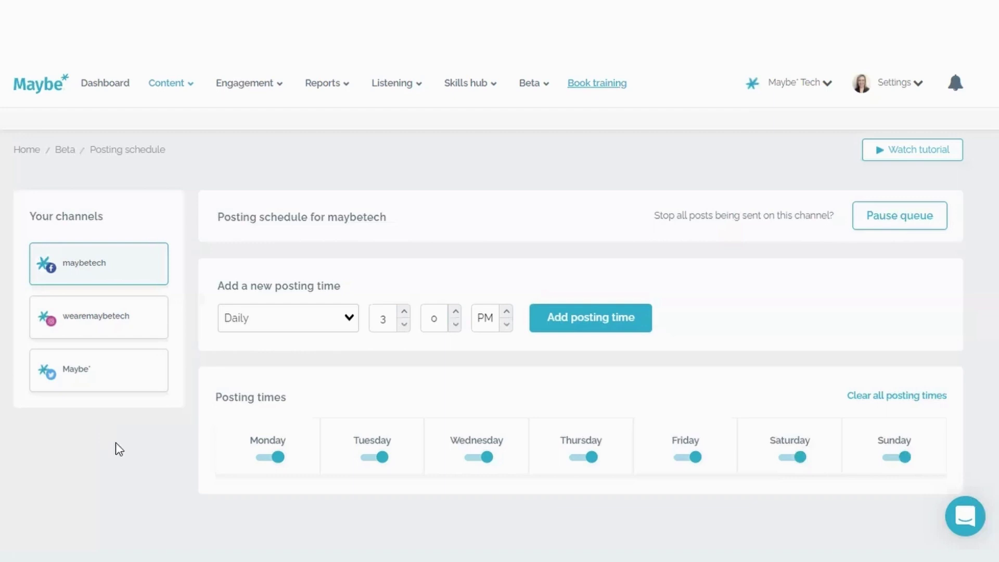
Look through the posting schedules of the connected channels and select the Maybe* Twitter channel
click(99, 394)
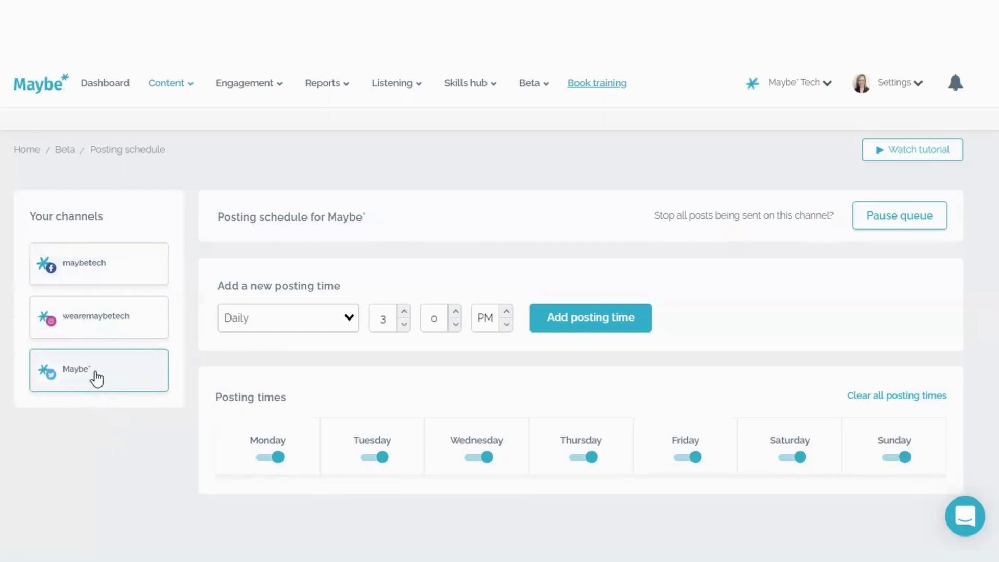
click(123, 282)
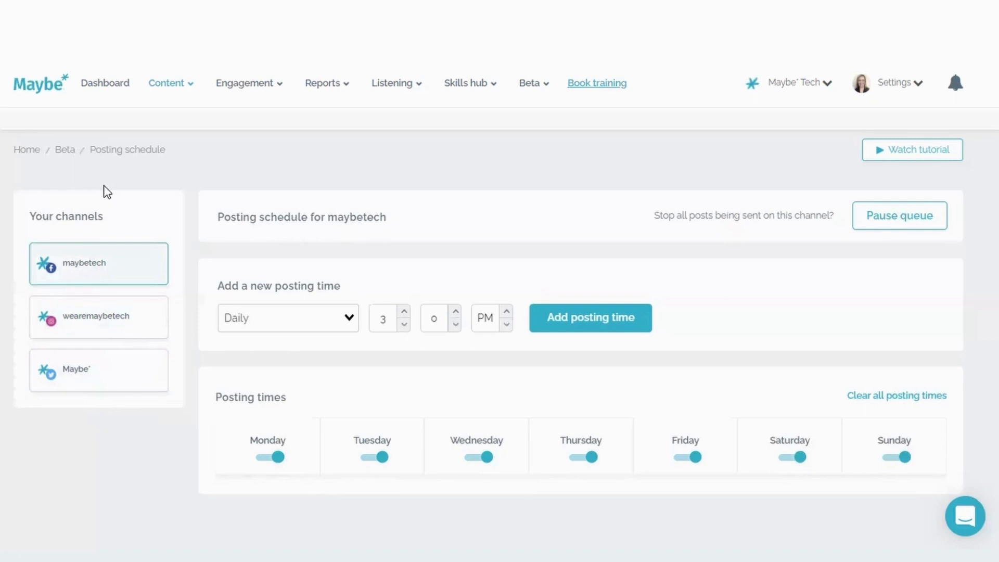
click(71, 321)
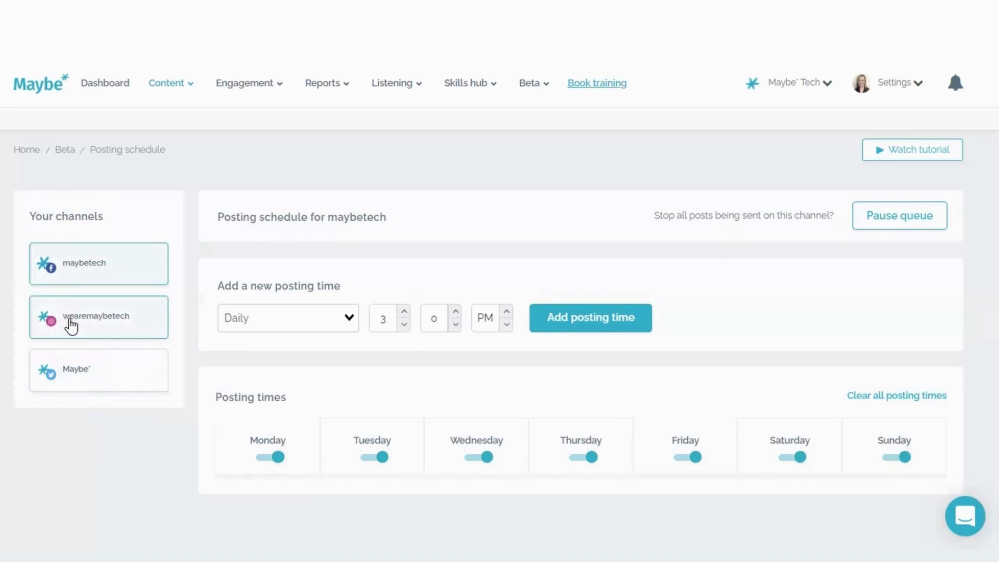
click(91, 361)
click(82, 285)
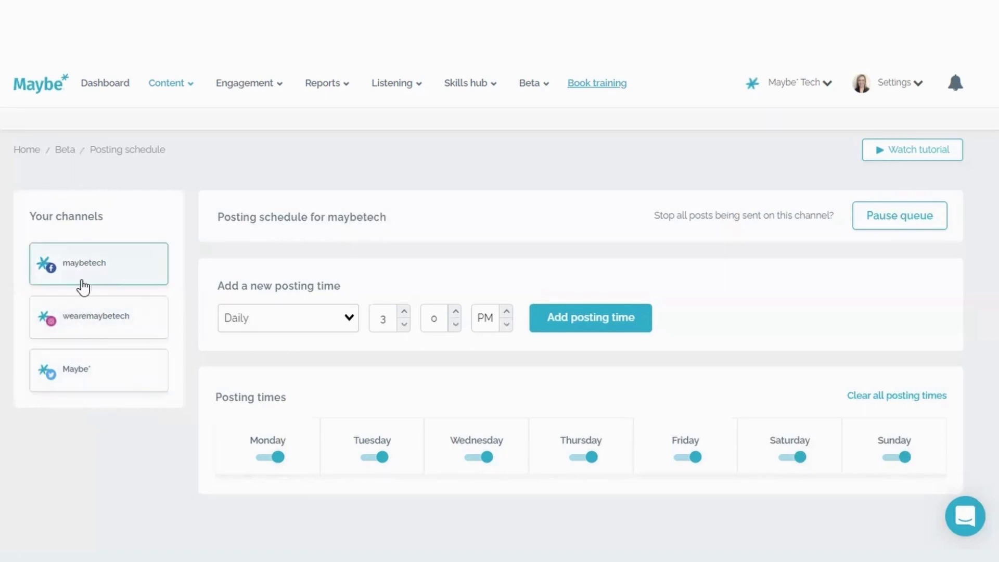
click(85, 323)
click(97, 386)
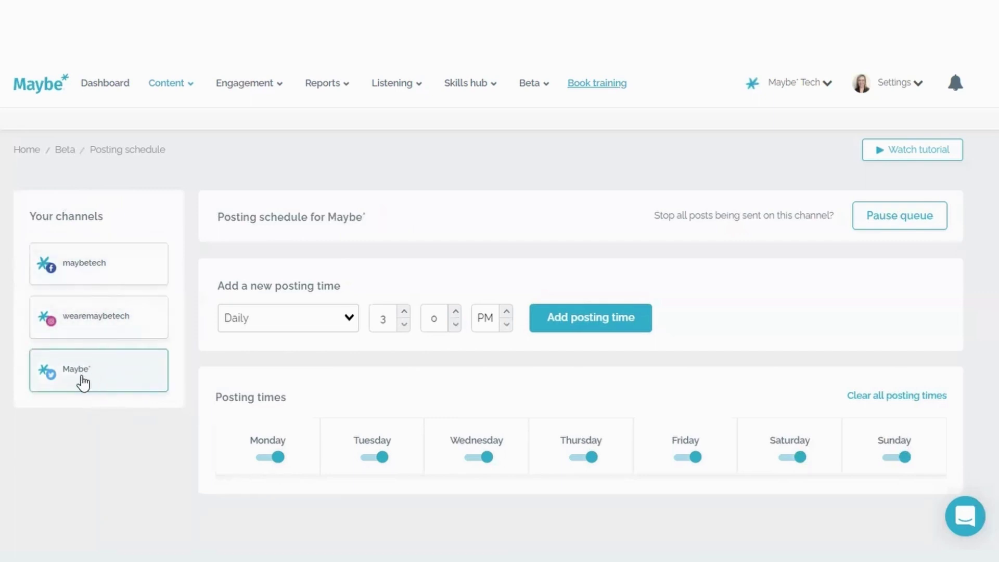
click(86, 286)
Add a daily posting time at 12:10 PM for the Maybe* Twitter channel
click(348, 319)
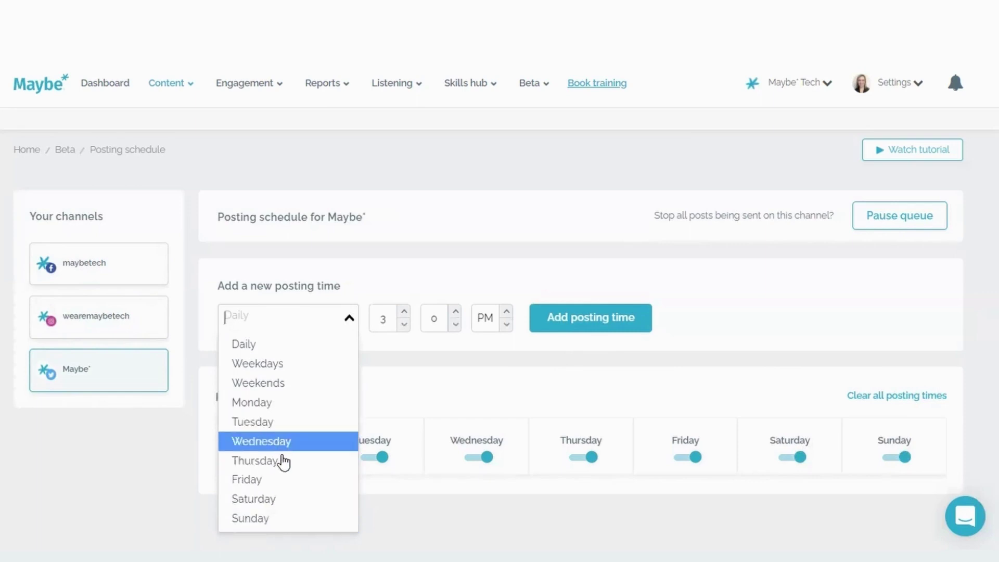
click(252, 345)
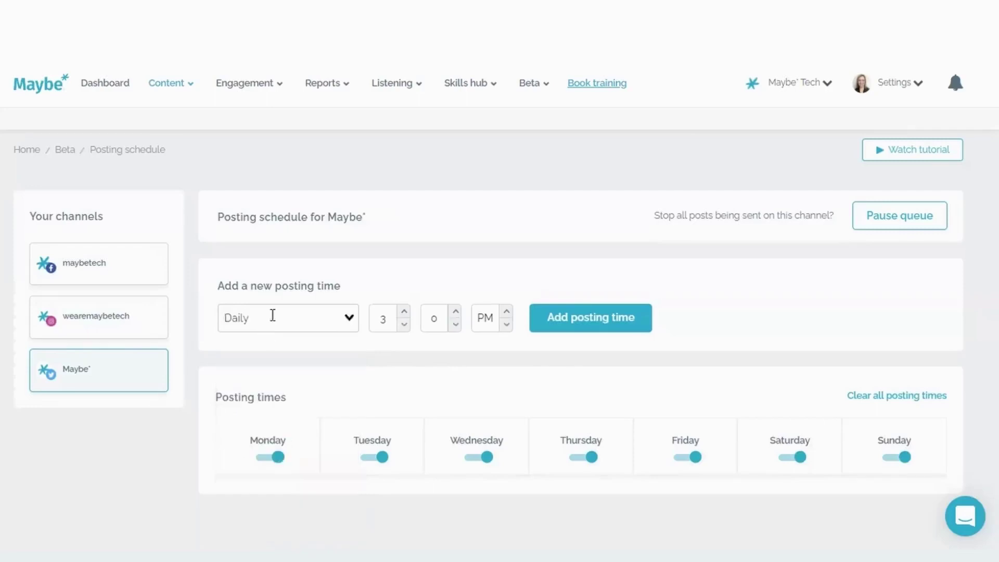
click(403, 324)
click(404, 324)
click(456, 312)
triple_click(457, 312)
click(456, 312)
double_click(457, 312)
click(457, 312)
click(457, 312)
click(457, 312)
click(579, 328)
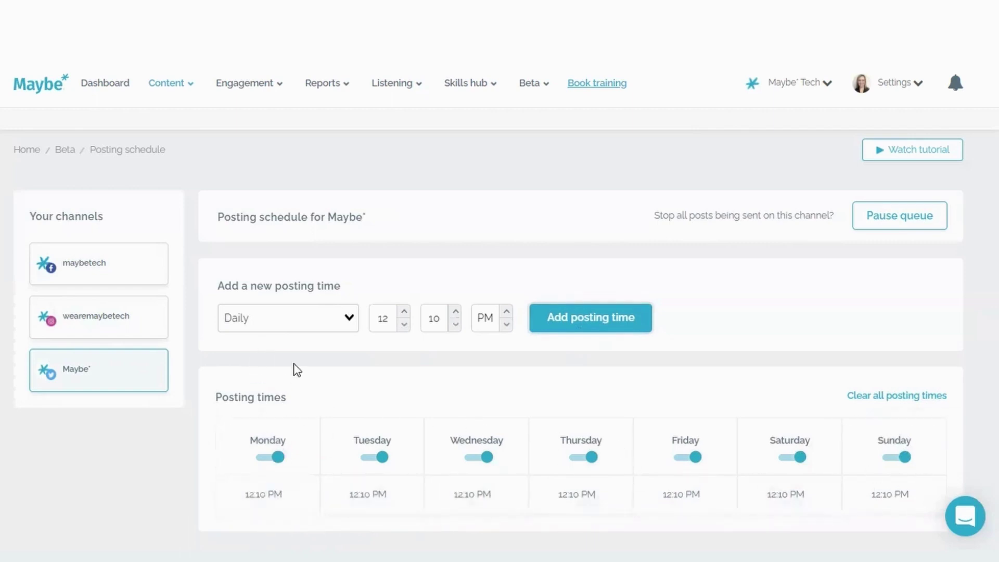
Add a daily posting time at 10:00 AM to the same channel's schedule
click(405, 324)
click(404, 324)
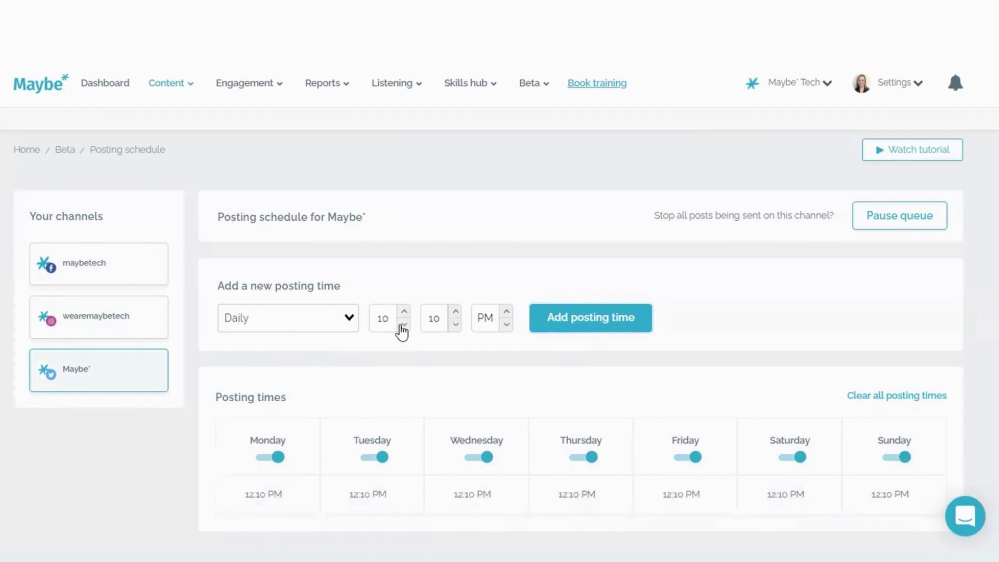
click(404, 324)
click(404, 311)
click(455, 325)
click(456, 325)
click(456, 325)
click(456, 324)
click(456, 325)
click(456, 325)
click(456, 324)
click(456, 324)
click(456, 324)
click(456, 325)
click(506, 324)
click(604, 331)
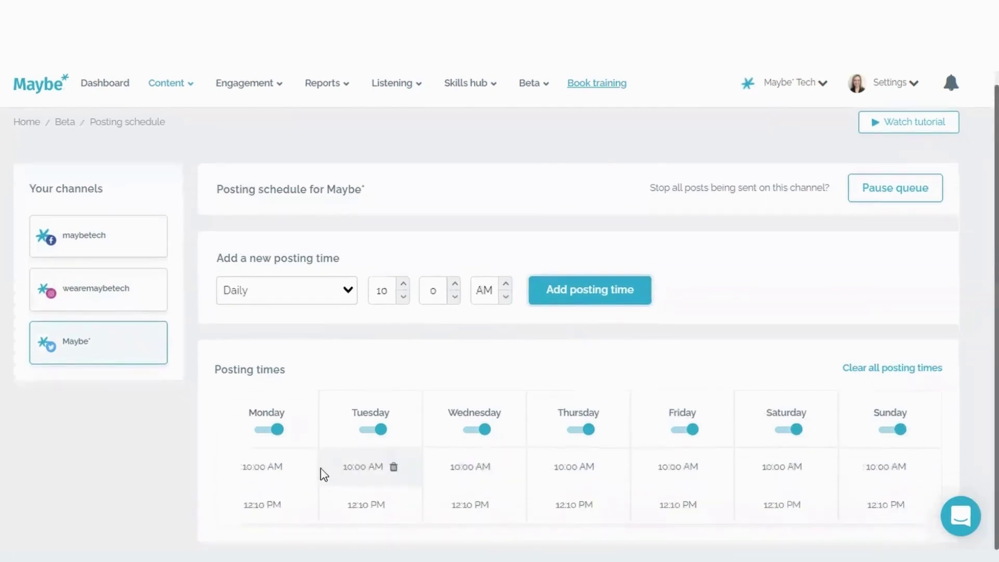
Add a third daily posting time at 3:00 PM to the Twitter channel's schedule
click(405, 284)
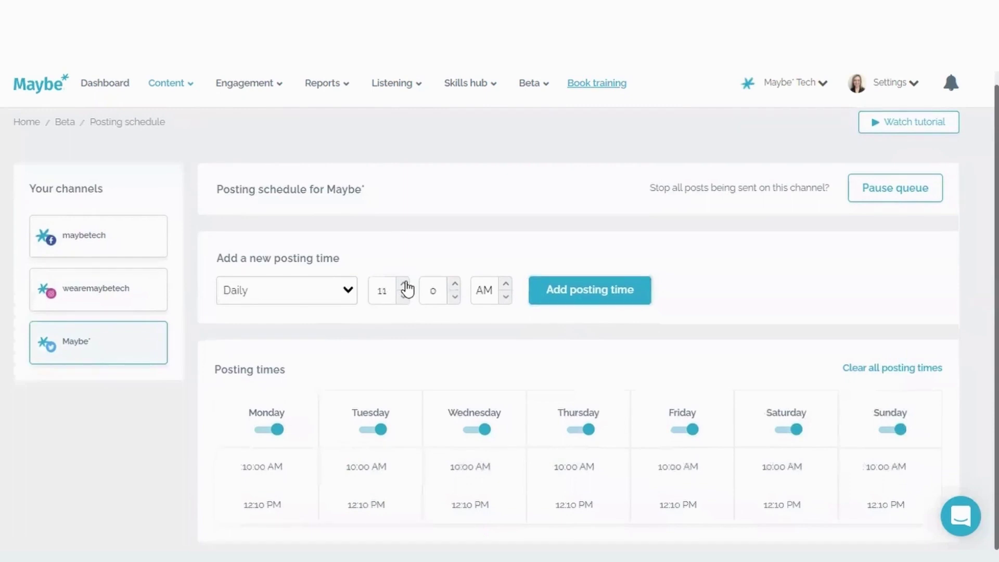
click(404, 284)
click(404, 285)
click(404, 284)
click(405, 284)
click(404, 297)
click(404, 297)
click(506, 284)
click(577, 300)
scroll(675, 346, down, 1)
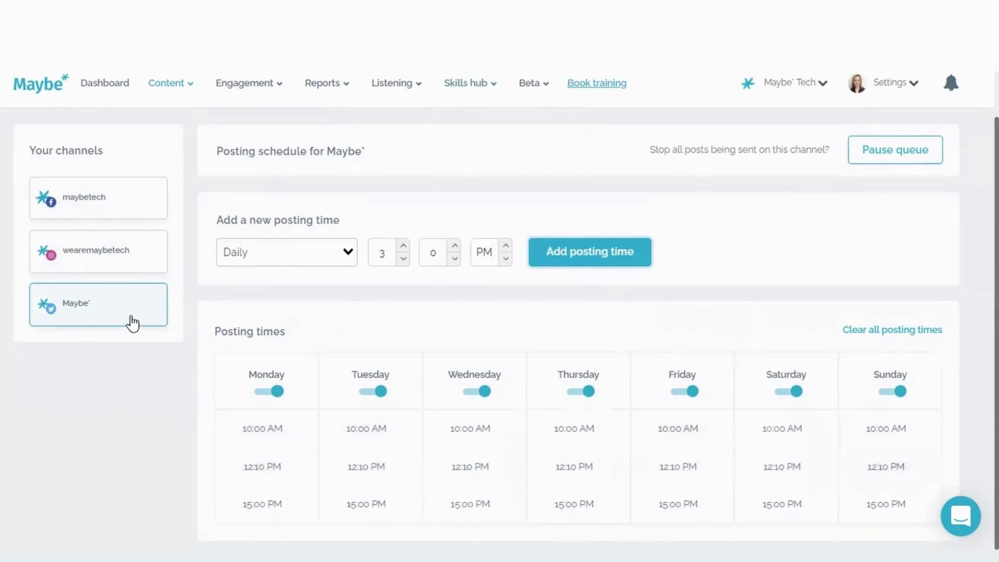
Open the content calendar and start a new Twitter post in the 15:00 slot on Wednesday 18th
mouse_move(166, 86)
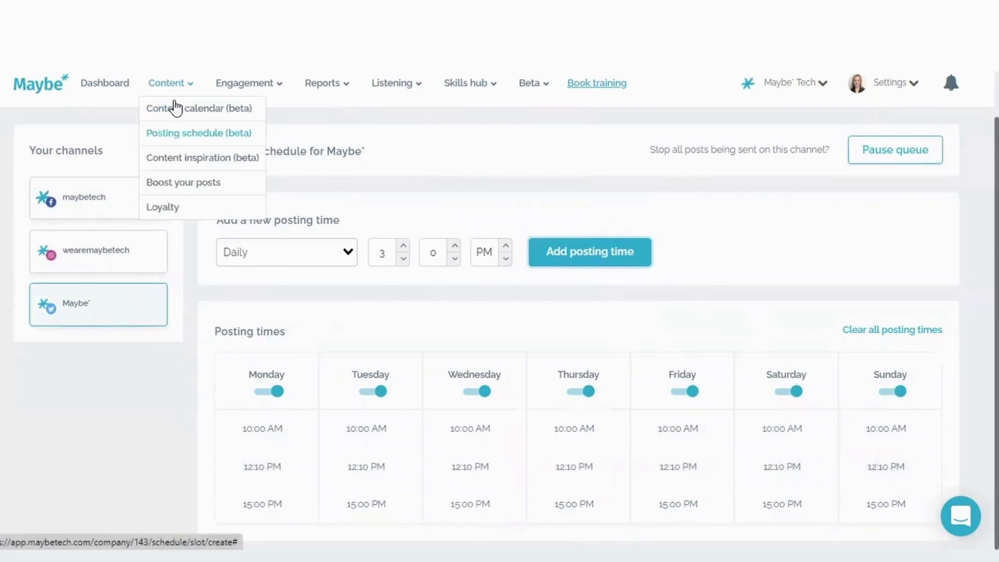
click(156, 132)
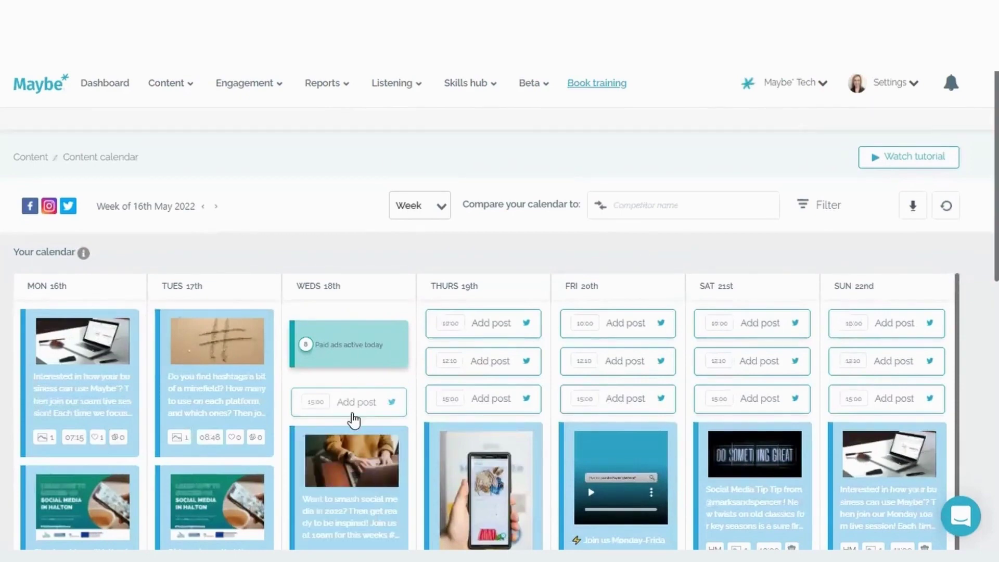
scroll(357, 411, down, 1)
scroll(357, 411, up, 1)
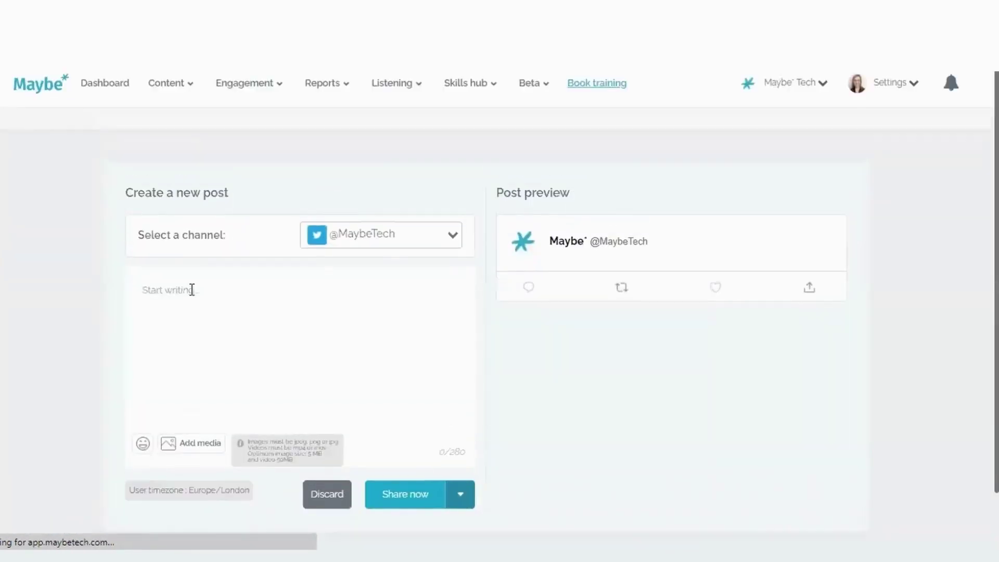
click(250, 312)
text(Have you checked out the Daily Social Media training for Maybe* users 👀 Join us Monday-Friday at 10am to get more from Maybe* & #SocialMedia, with tips & insights from our team. Here's the info 👉 https://www.maybetech.com/social_media_training/ #MaybeTraining #socialmediatraining)
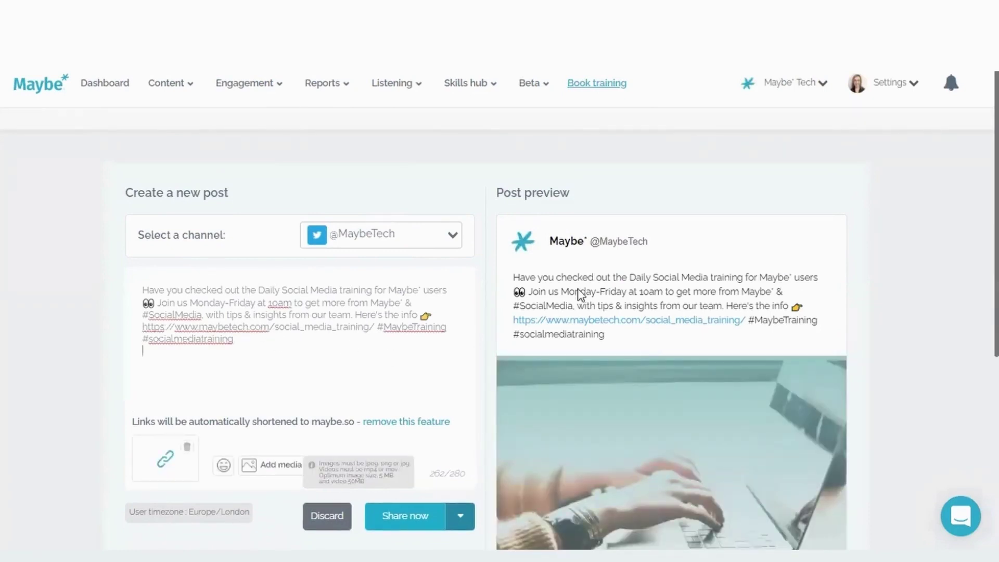
click(448, 237)
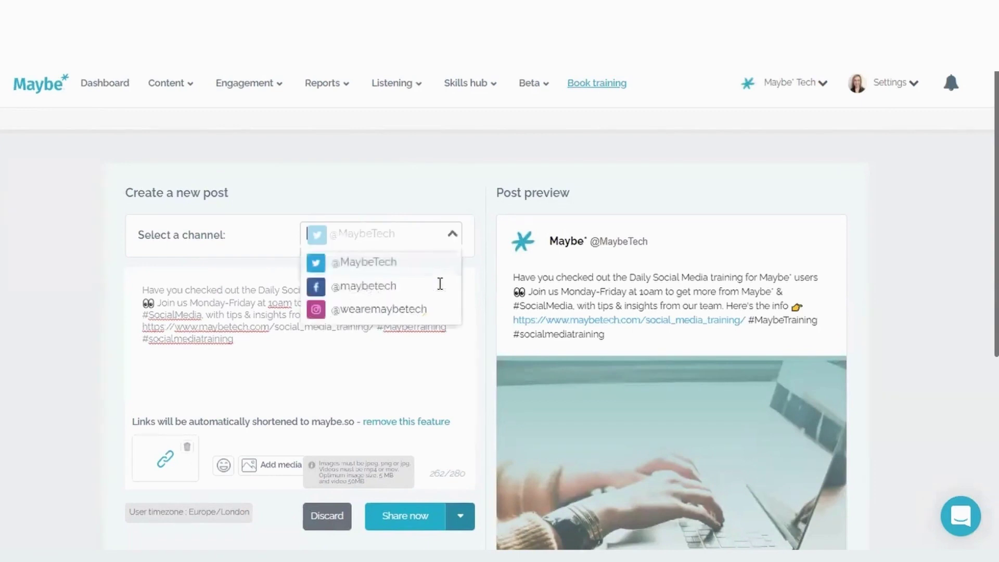
click(385, 291)
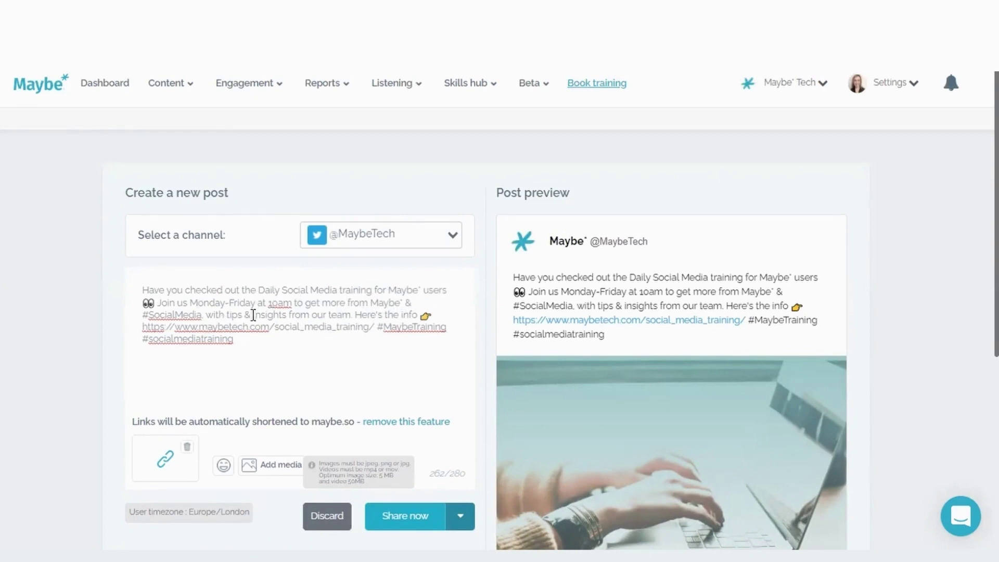
Add the written post to the queue and review the content calendar for the week of 18th May 2022
scroll(622, 408, down, 3)
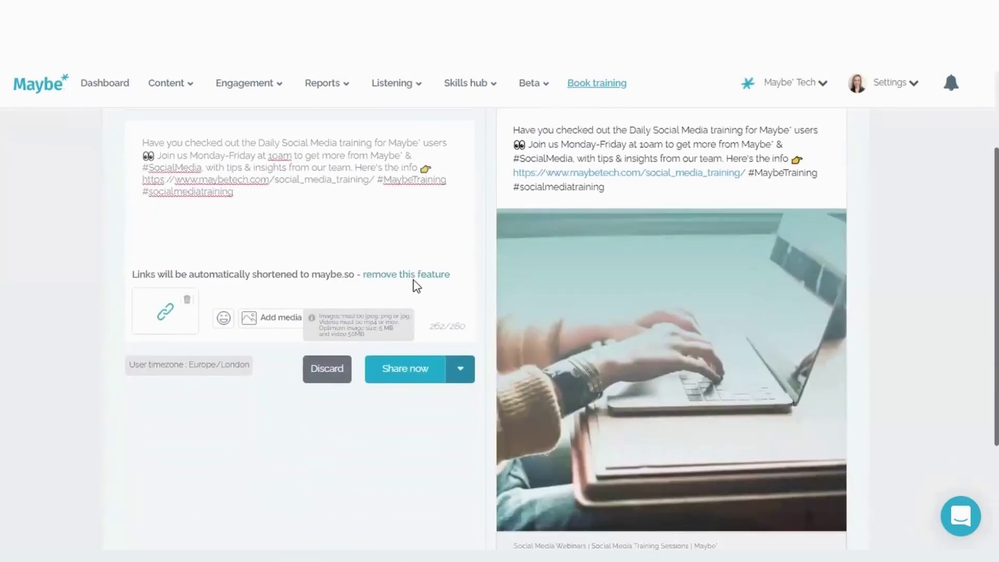
click(461, 375)
mouse_move(426, 374)
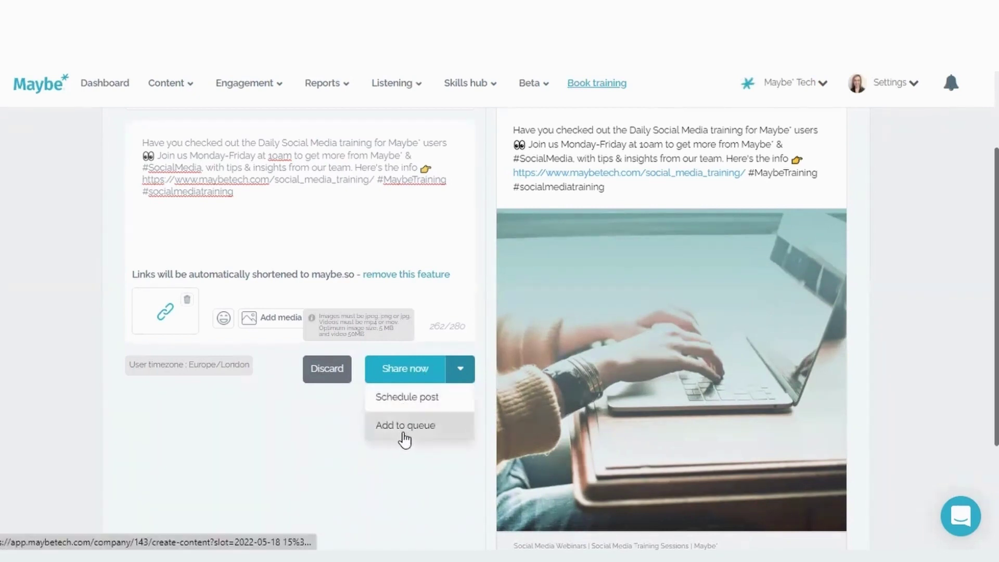
click(404, 439)
click(410, 428)
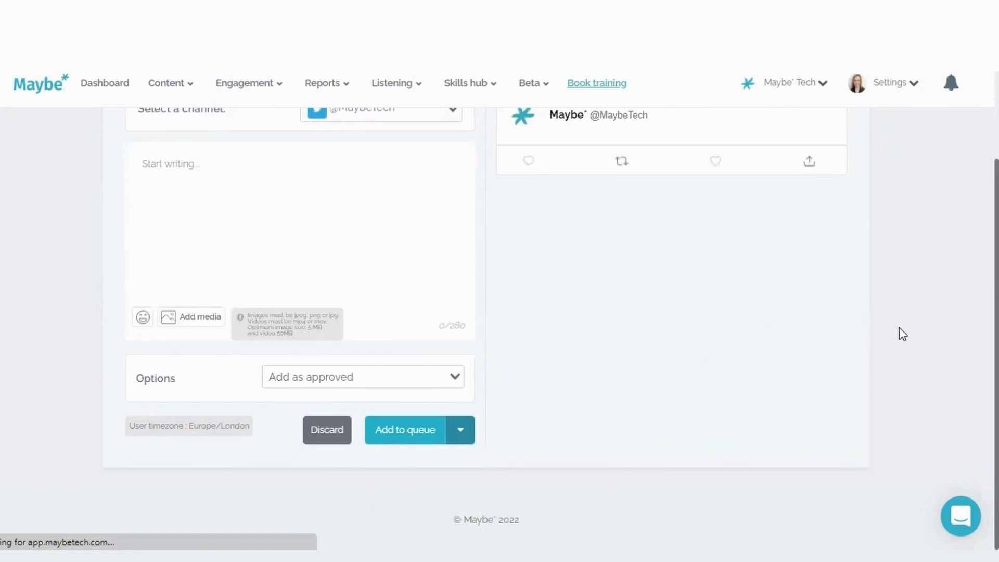
scroll(916, 322, up, 2)
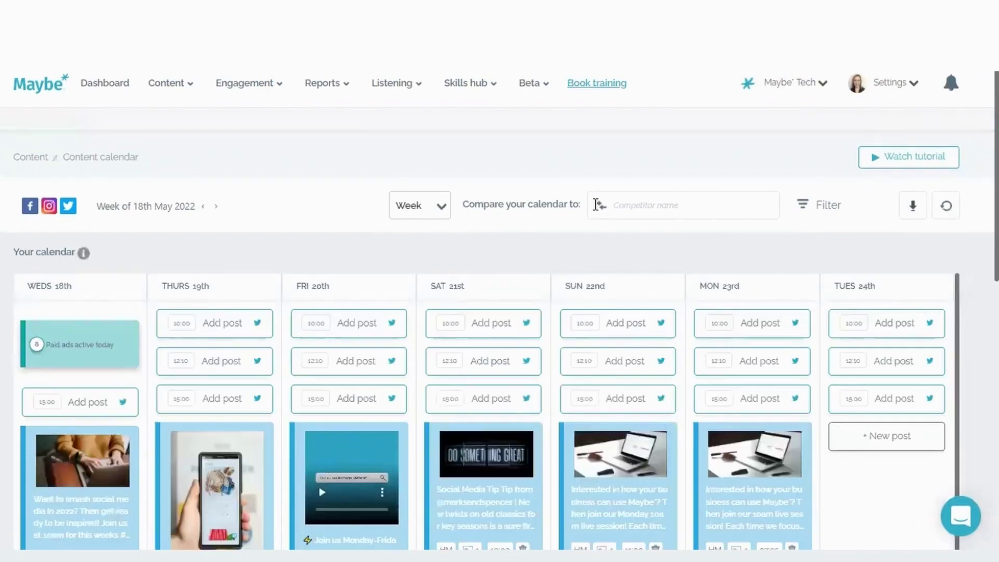
scroll(871, 344, down, 10)
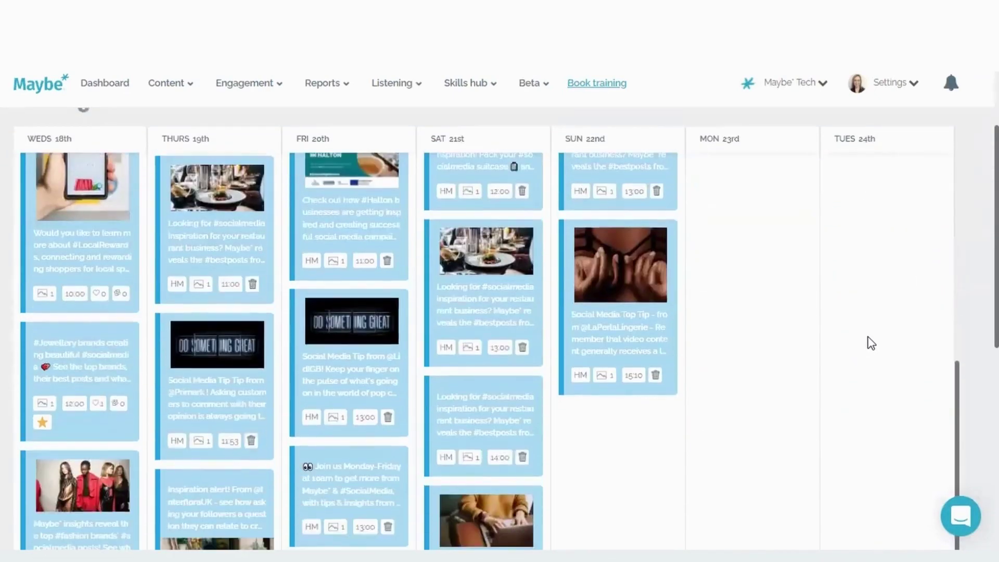